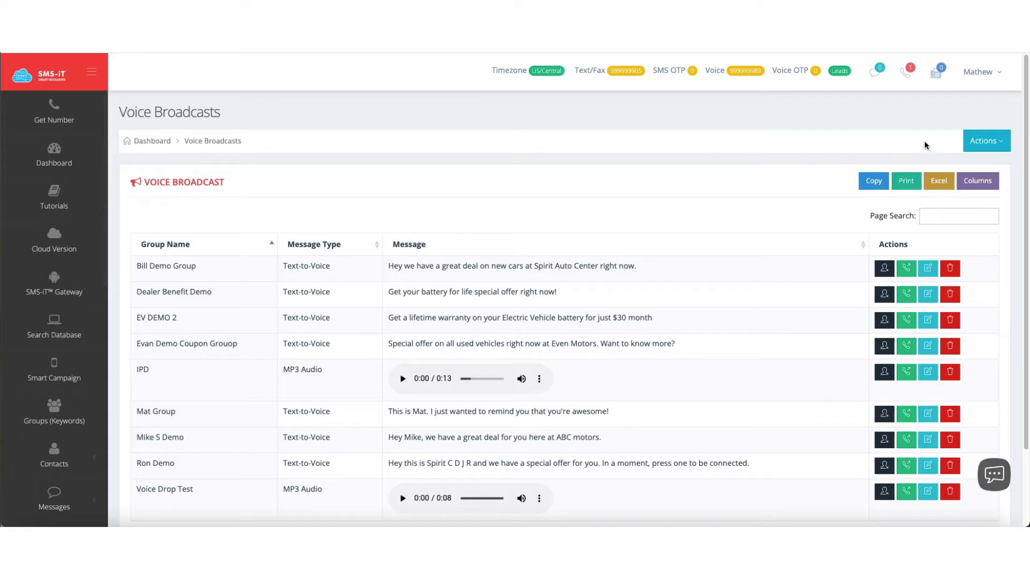
Start a new text-to-voice broadcast with a message introducing the sender from SMS-iT, announcing a great deal going on right now and referring listeners to the website.
click(985, 141)
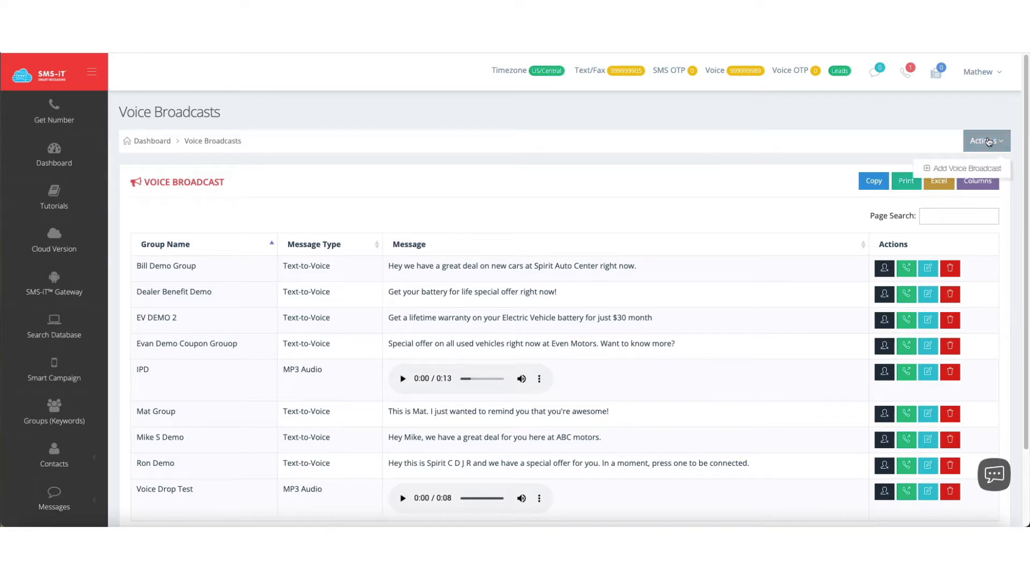
click(990, 168)
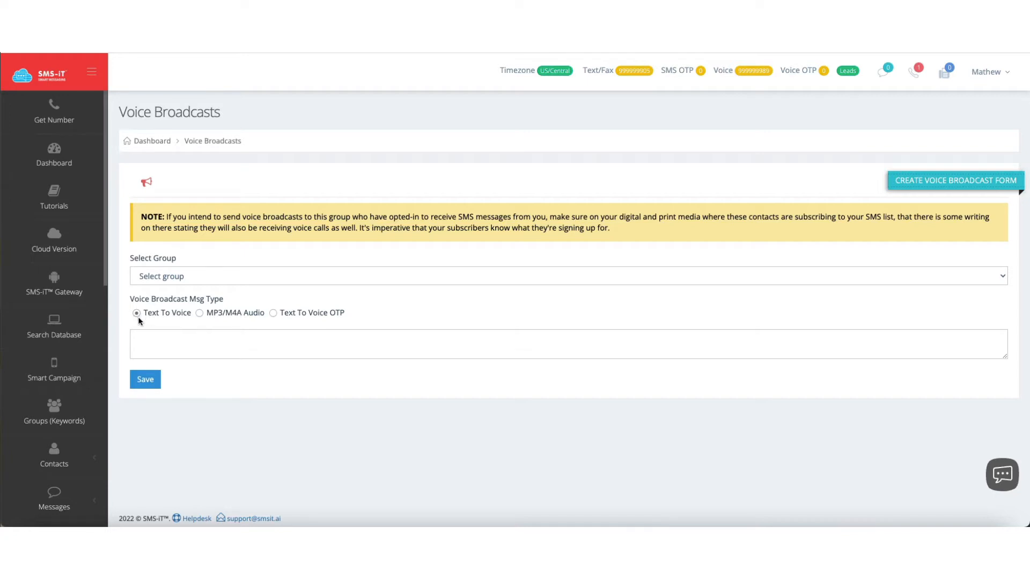
click(150, 333)
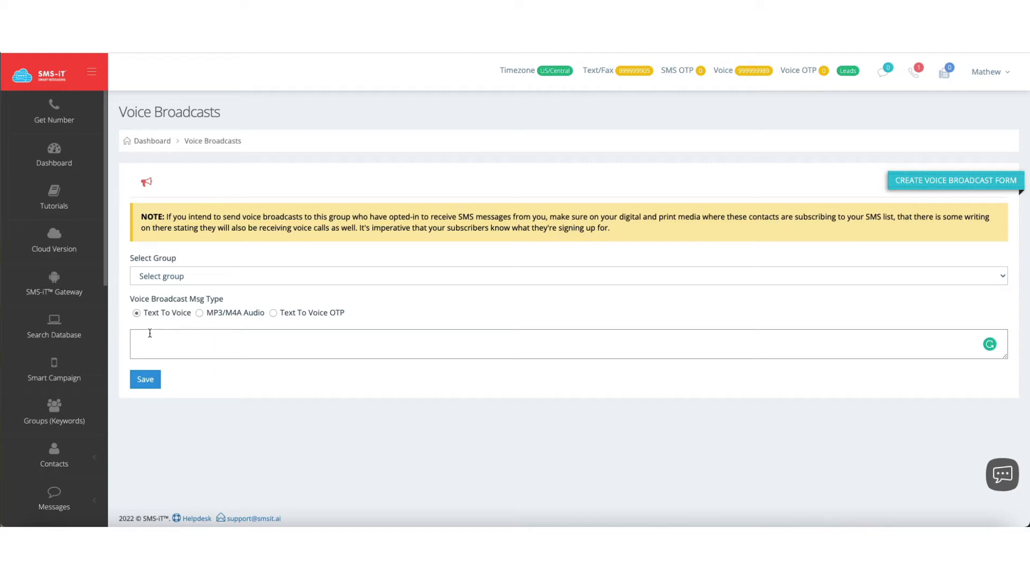
text(Hey this is Mat from SMS-iT and we've got a great)
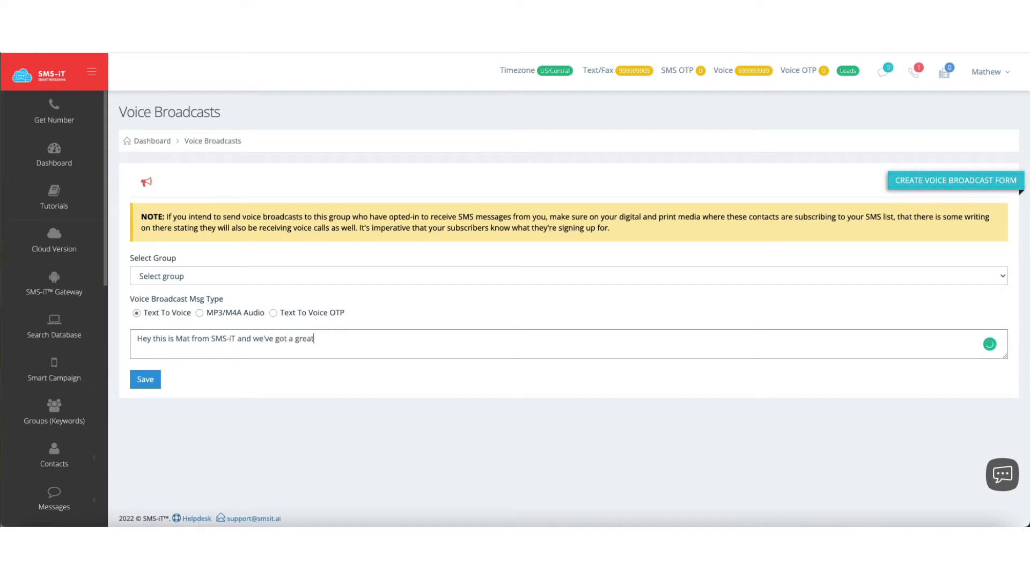
text( deal going on right now that you should )
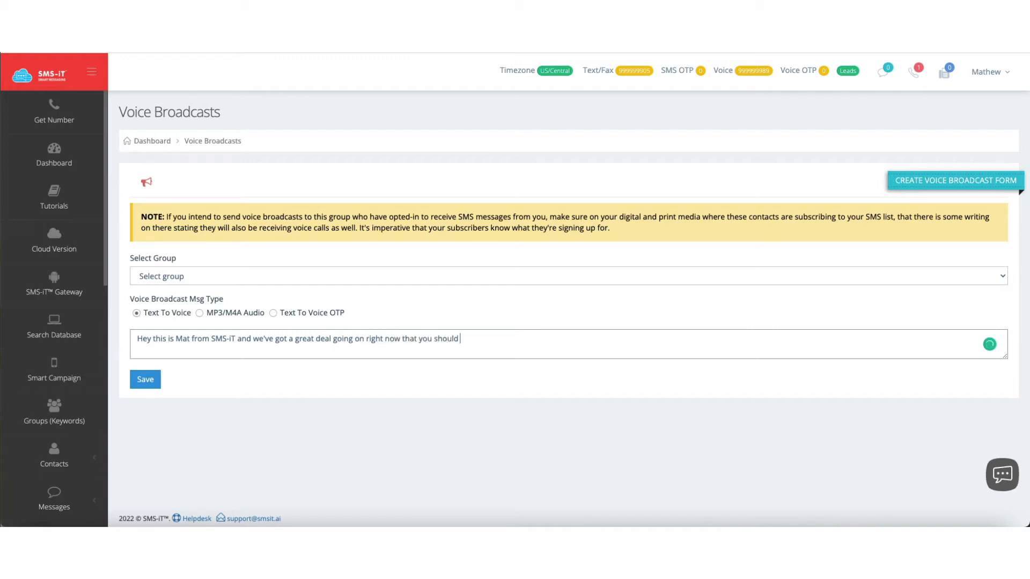
text(know about. Learn )
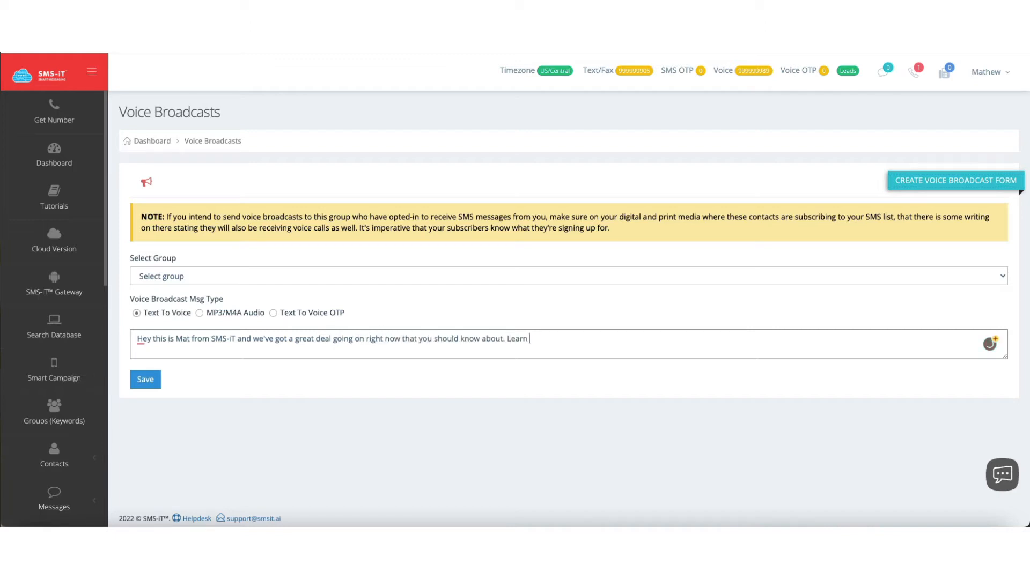
text(more at my website.)
Assign the text-to-voice broadcast to the SMSiT Walkthrough Group and save it.
click(136, 381)
click(176, 277)
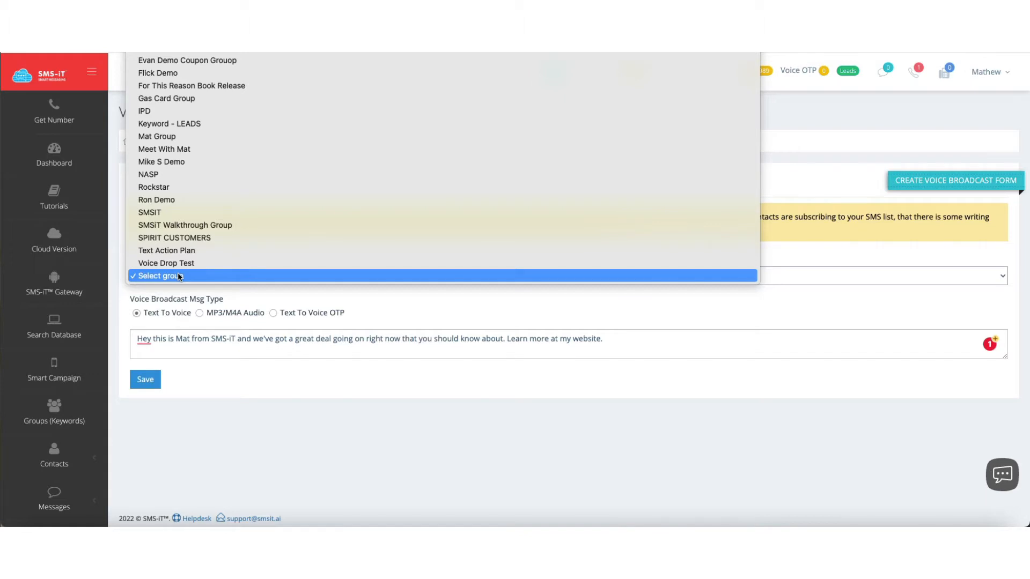
click(210, 224)
click(153, 382)
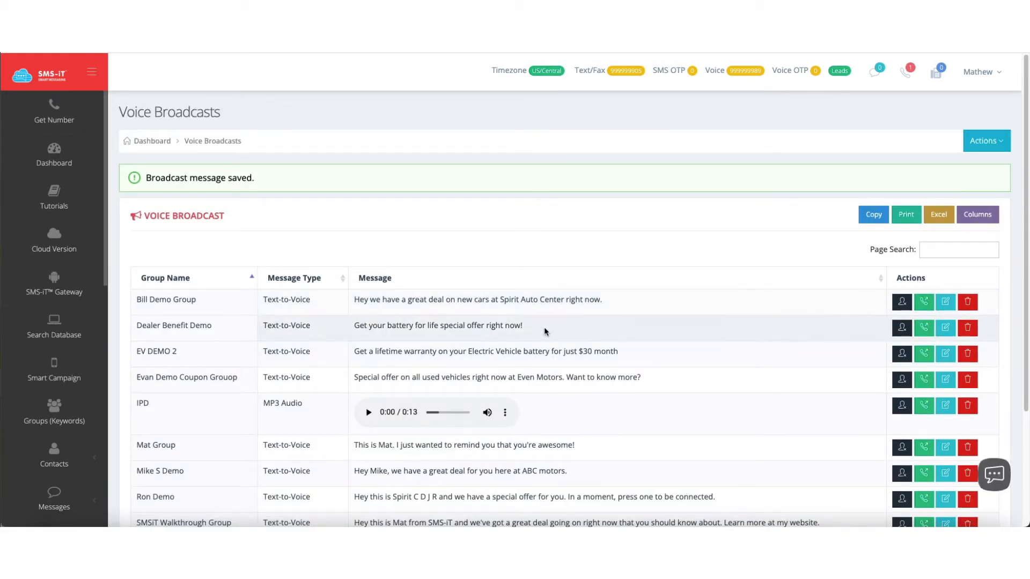
Open the send settings of the SMSiT Walkthrough Group broadcast and set the text-to-voice language to English, United States.
scroll(544, 327, down, 2)
scroll(545, 330, down, 1)
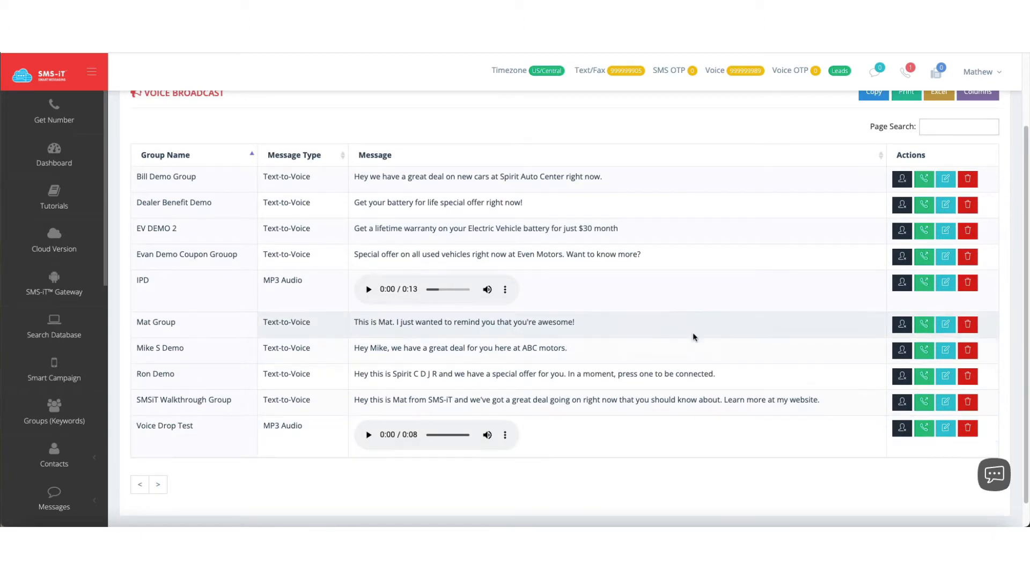
click(924, 403)
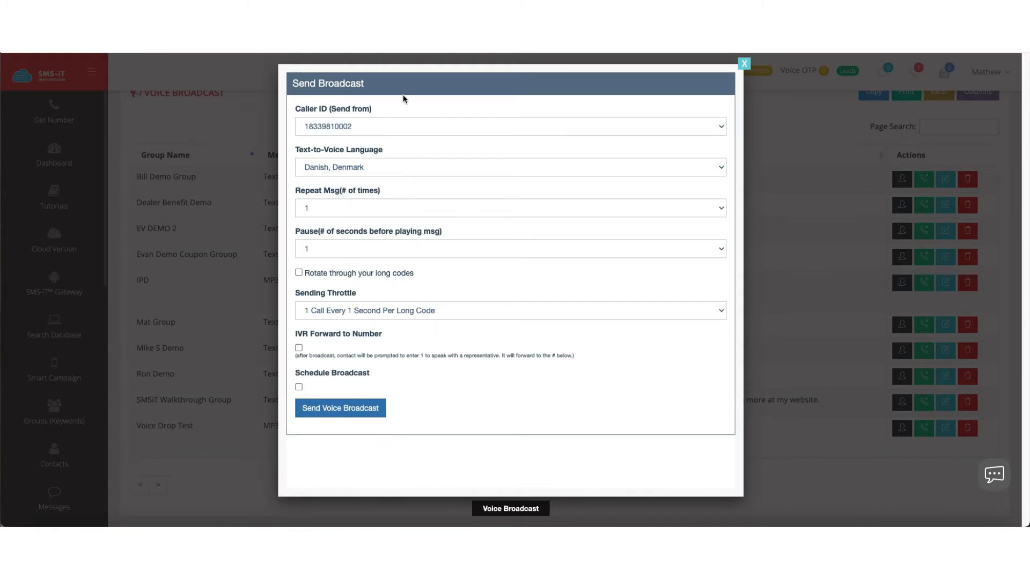
click(359, 173)
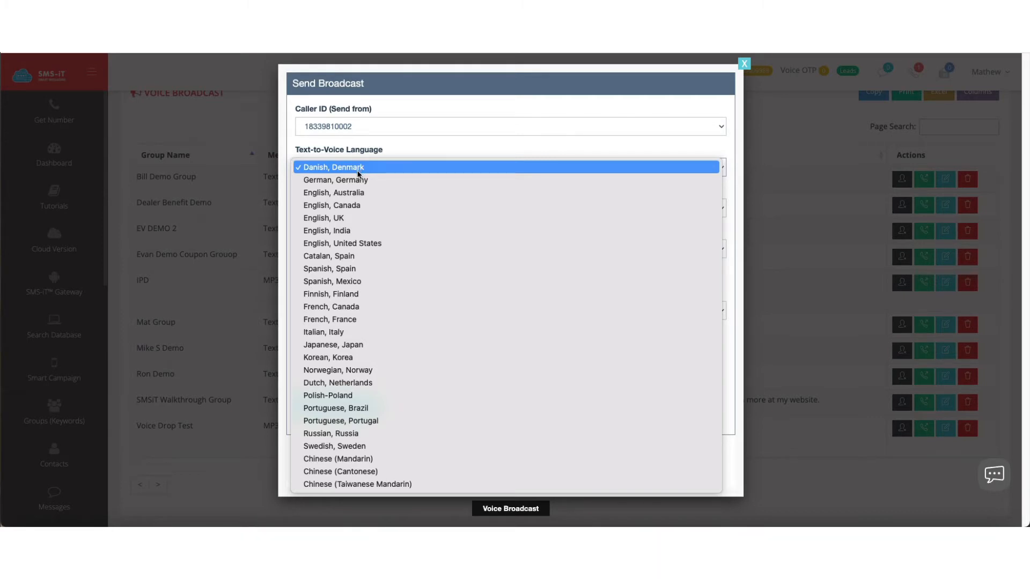
click(410, 242)
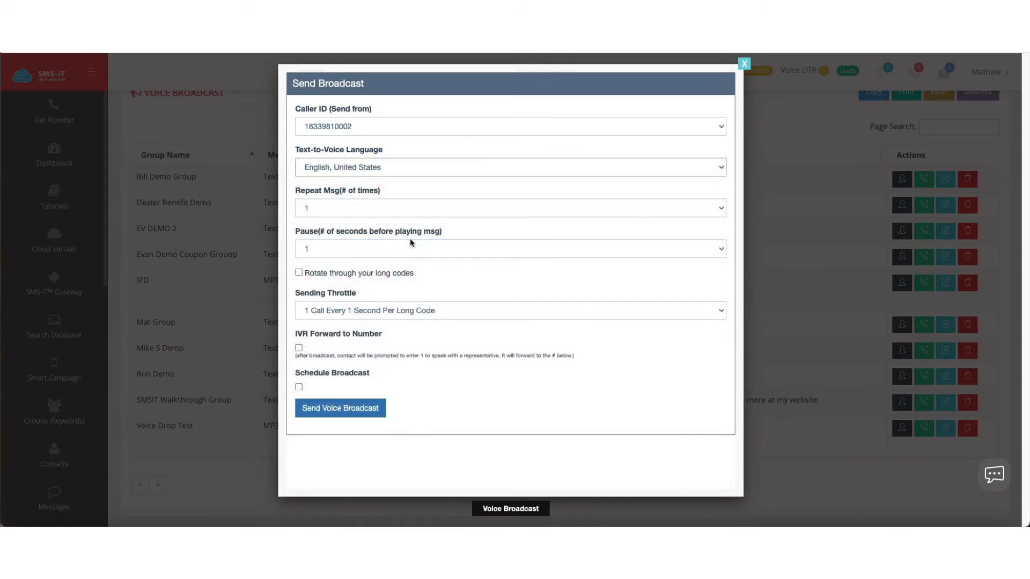
Set the message to repeat 2 times and keep the pause before playing at 1 second.
click(331, 207)
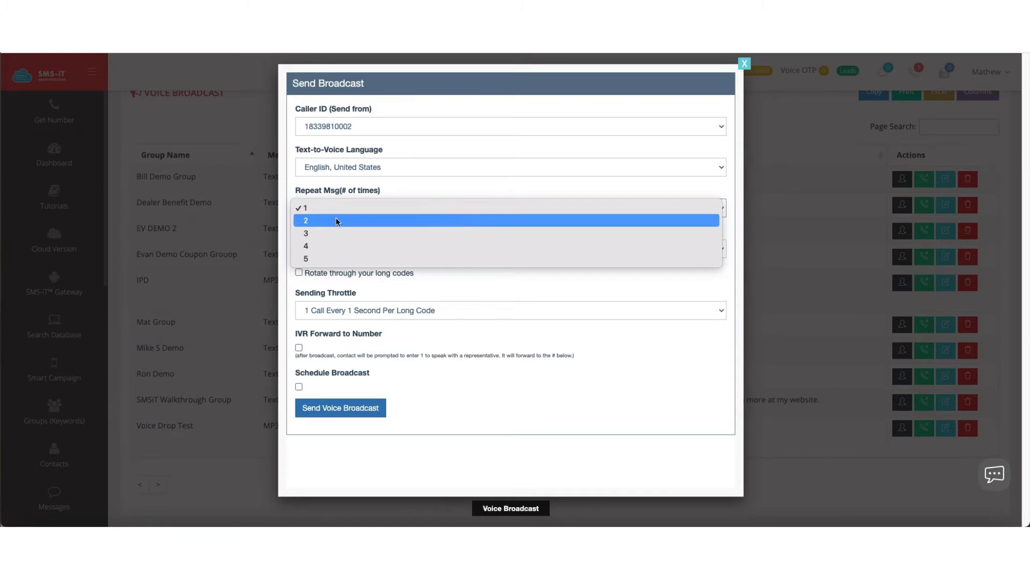
click(337, 222)
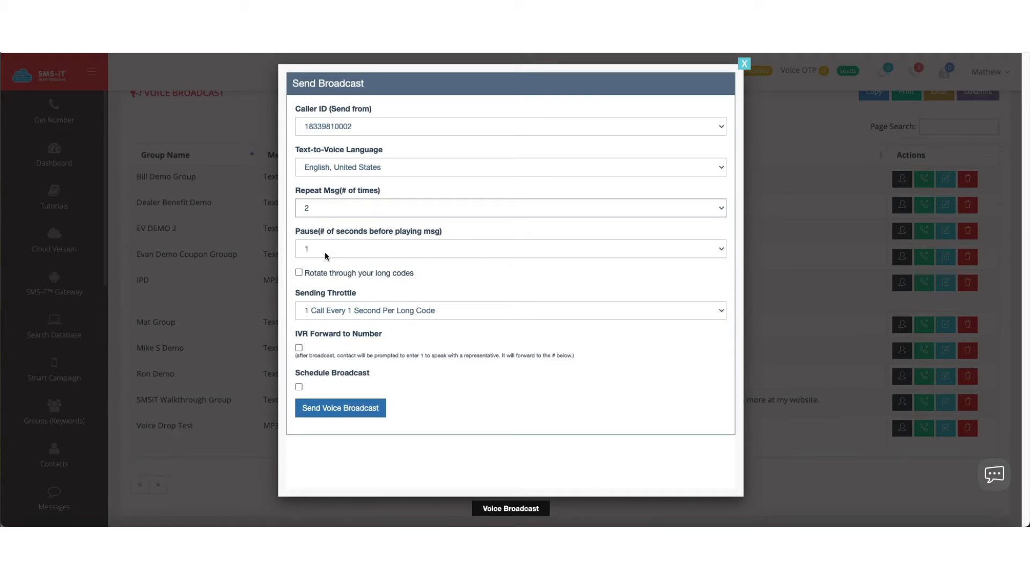
click(323, 250)
click(324, 250)
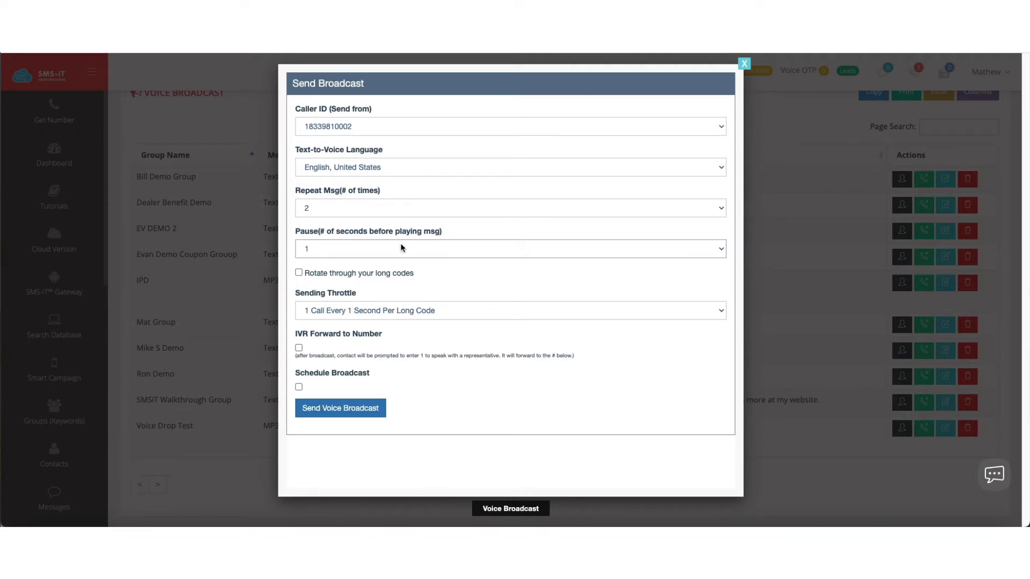
Leave rotation through long codes off and set the sending throttle to 1 Call Every 6 Seconds Per Long Code.
click(298, 274)
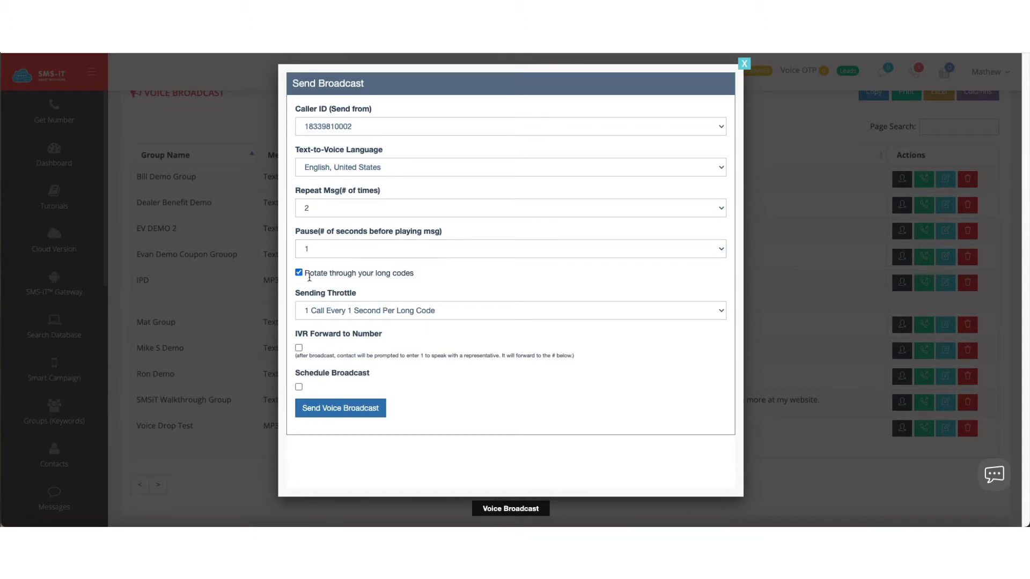
click(299, 274)
click(351, 311)
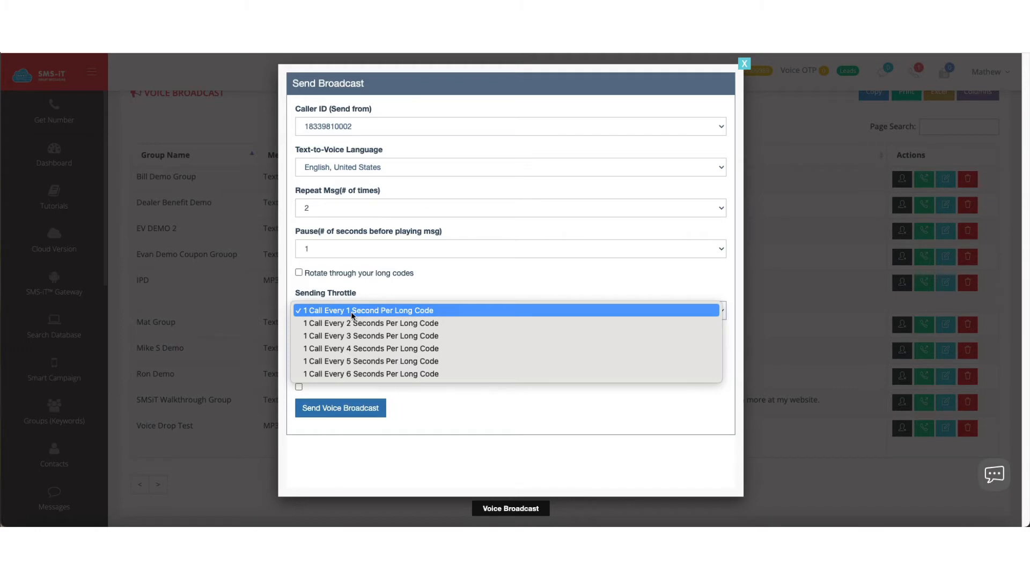
click(384, 374)
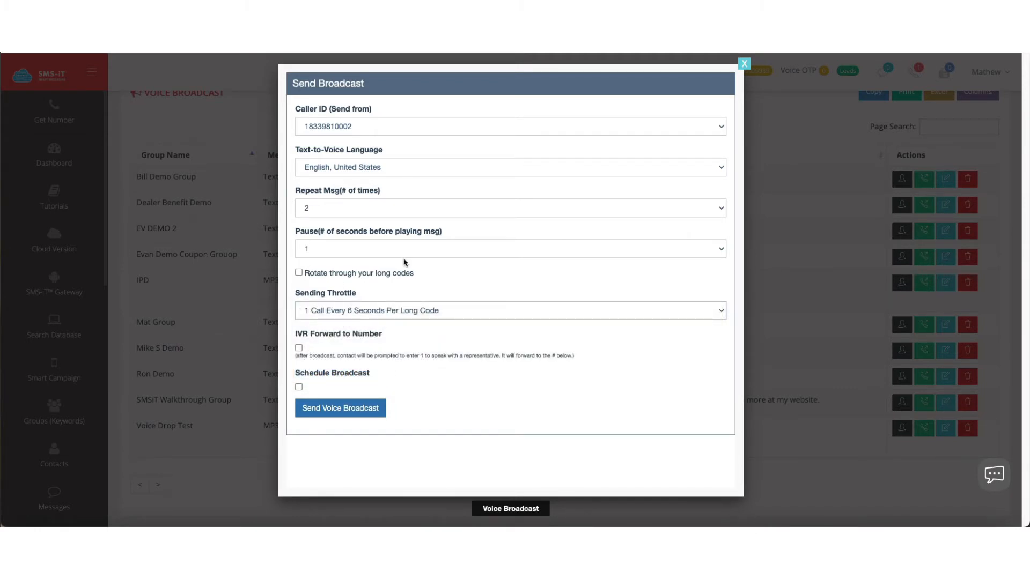
Enable IVR forwarding for the broadcast and enter the forwarding phone number with its country code.
click(298, 348)
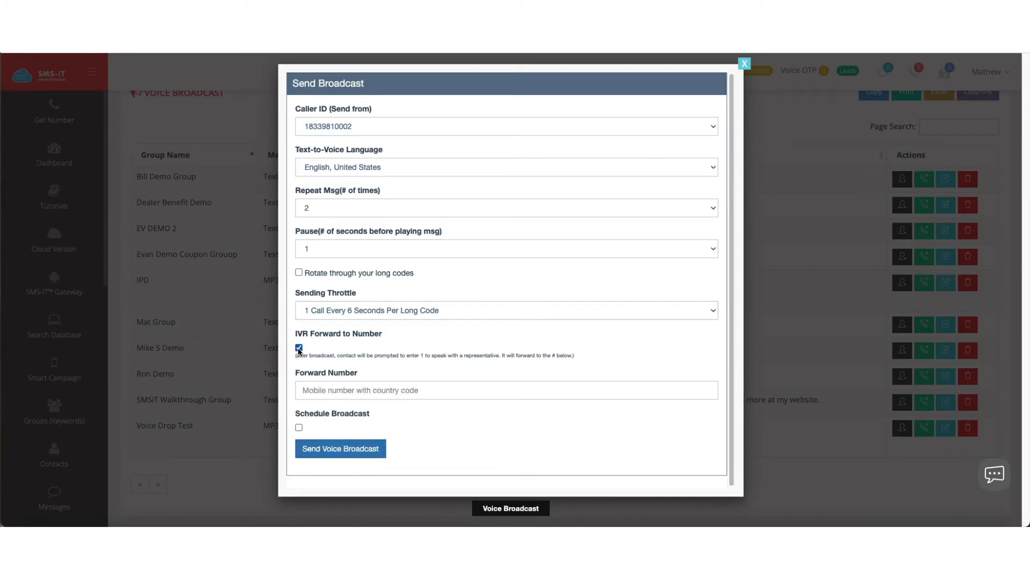
click(302, 392)
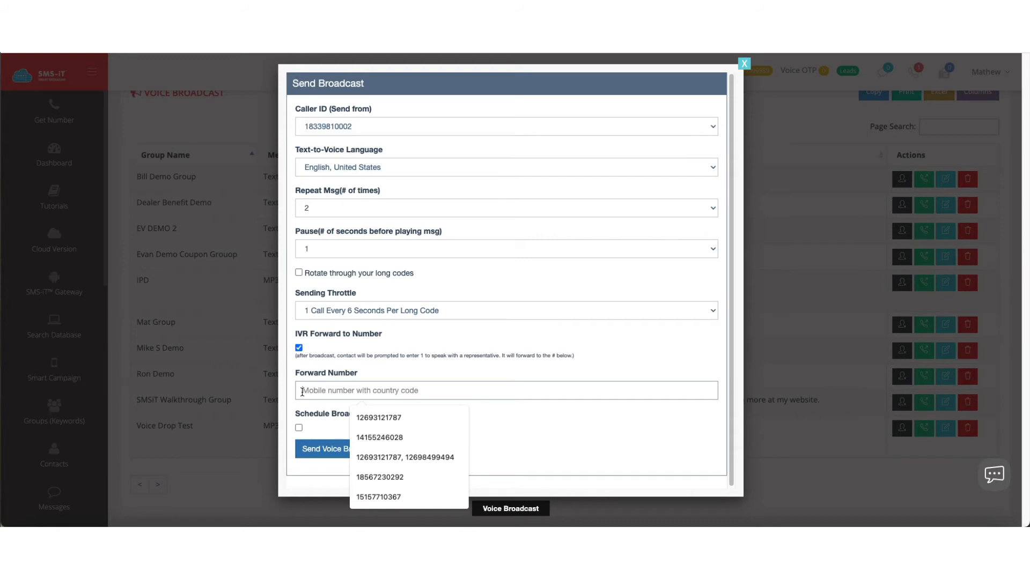
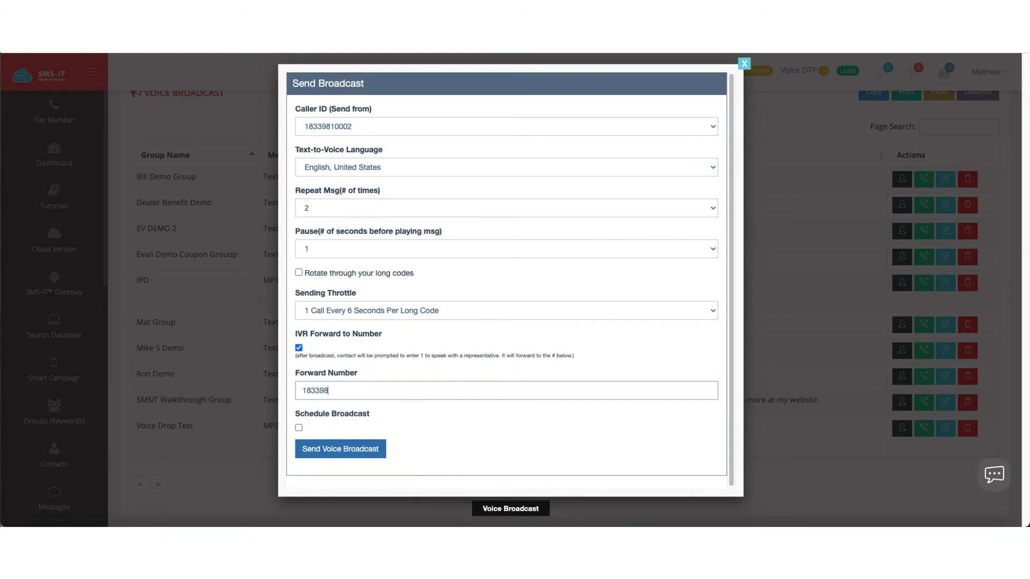
click(299, 427)
scroll(395, 406, down, 2)
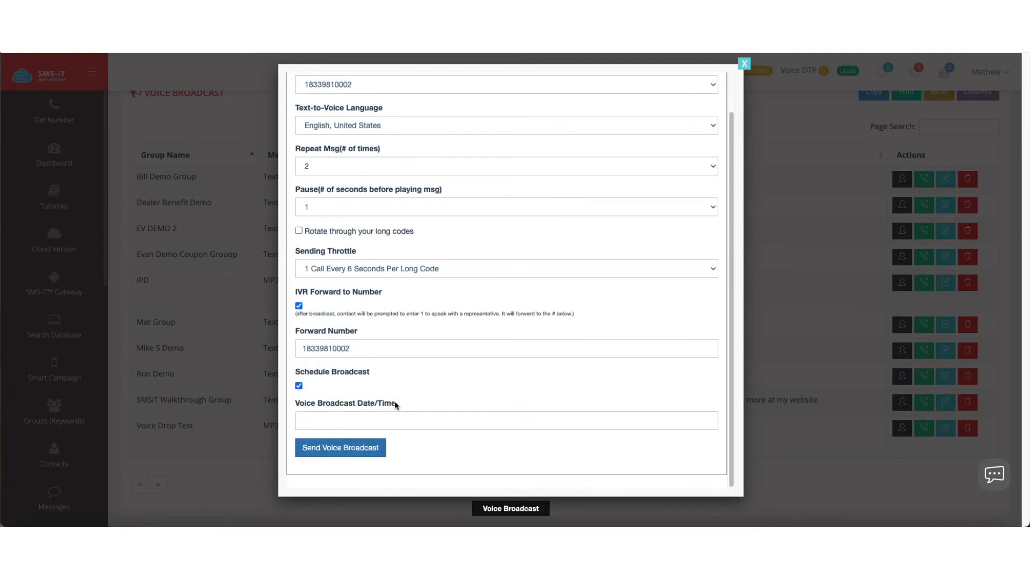
click(355, 421)
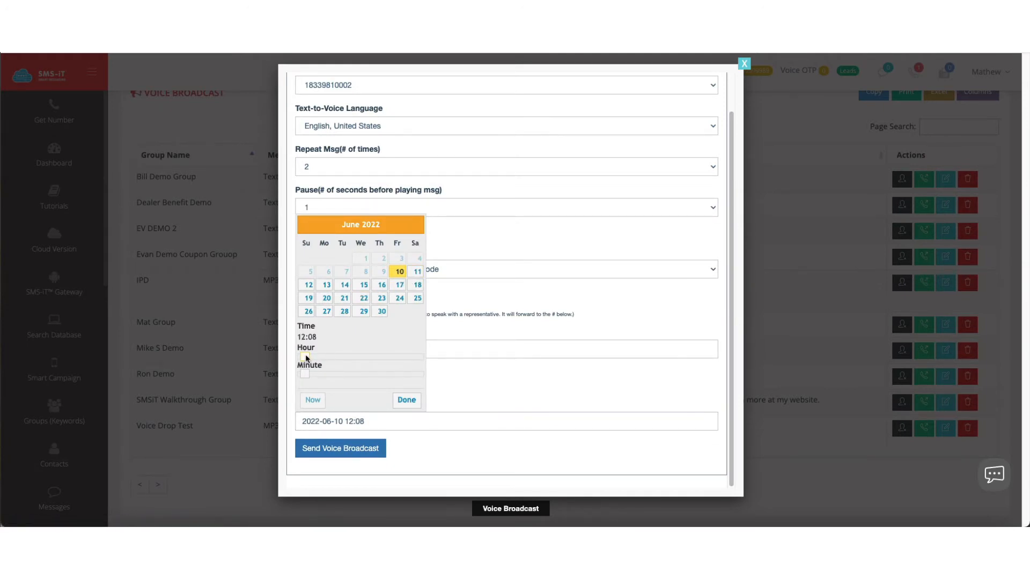
drag(310, 359, 326, 356)
drag(327, 374, 287, 372)
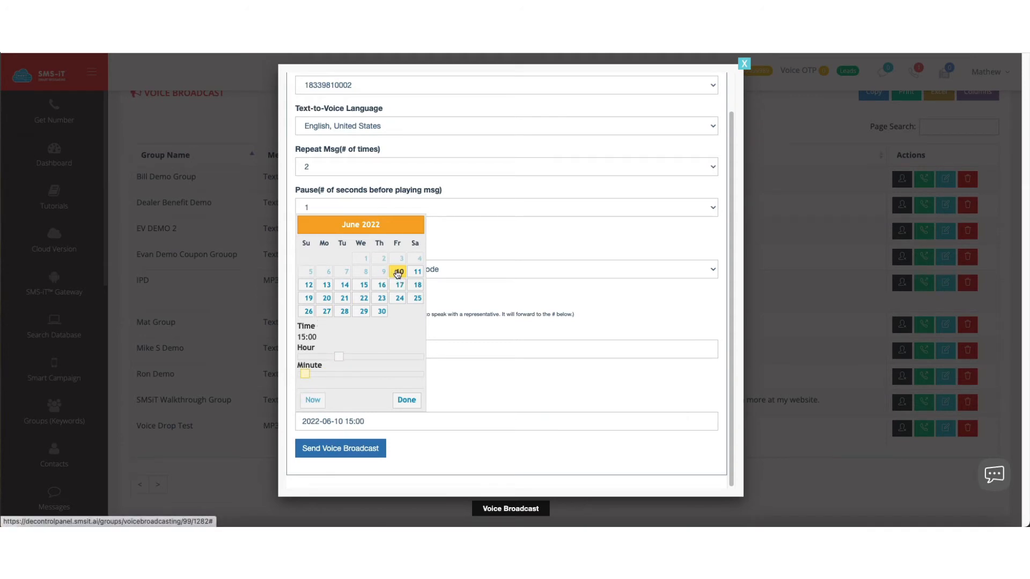
click(408, 397)
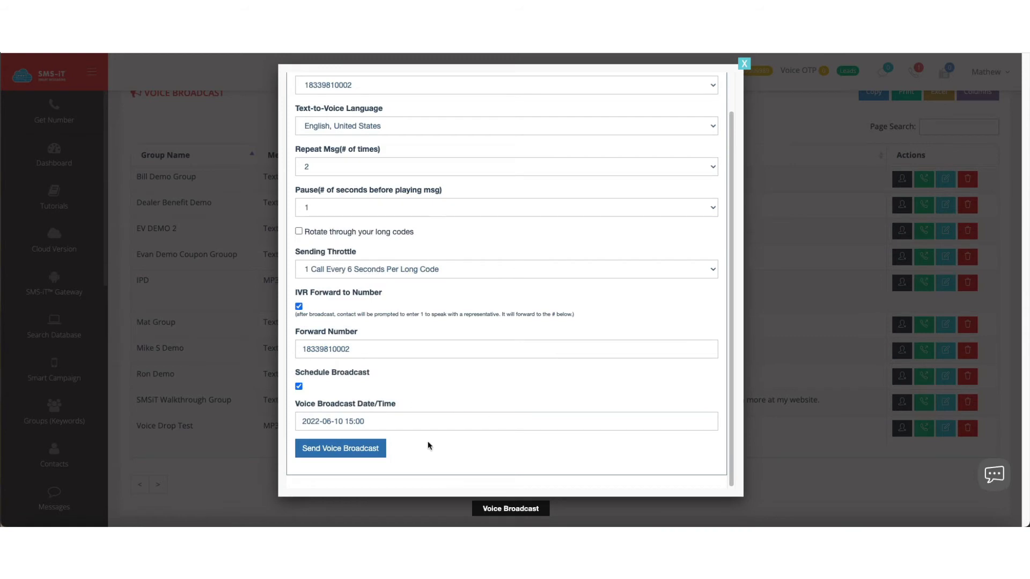
click(383, 449)
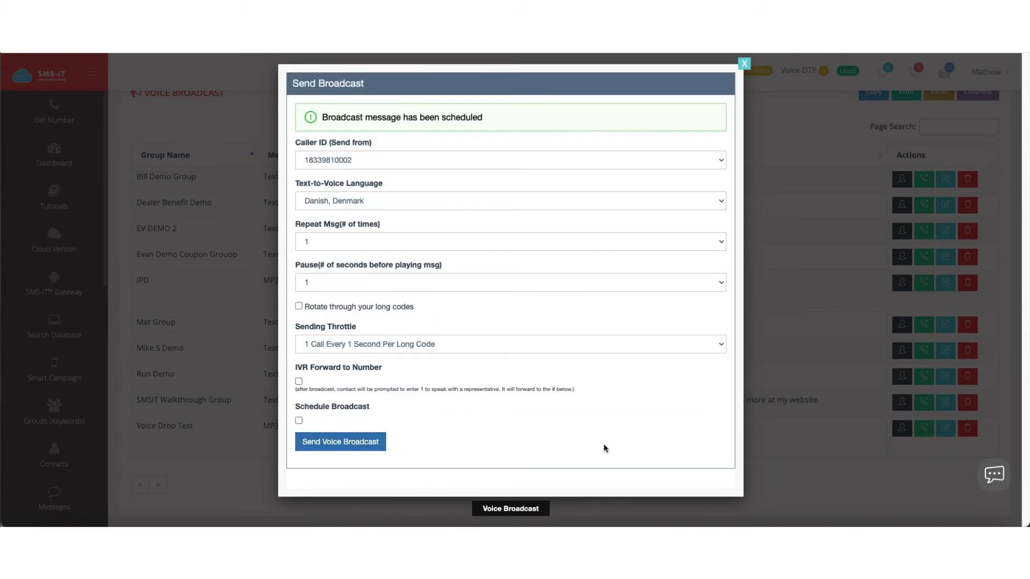
click(744, 63)
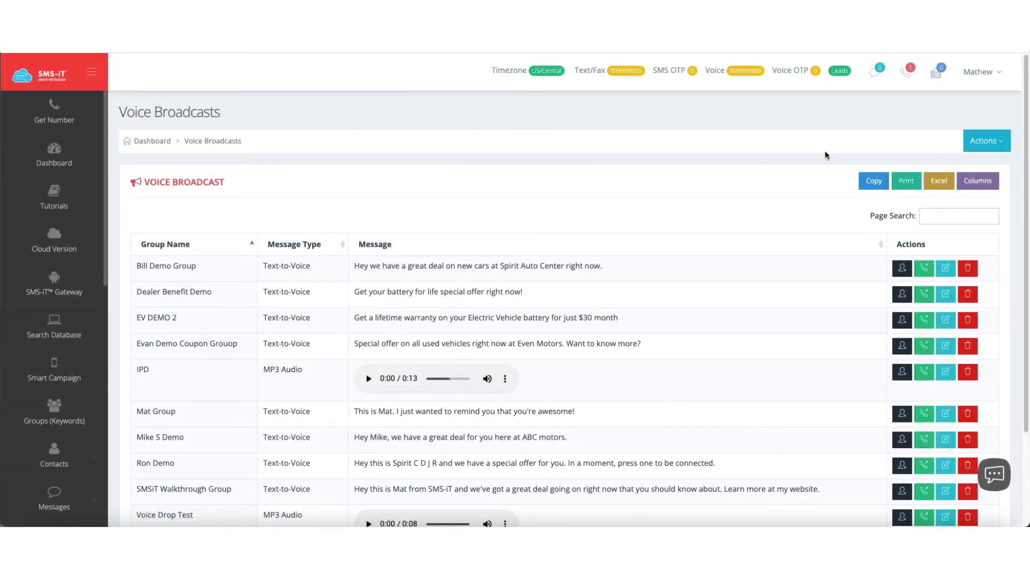
Start another voice broadcast for the SMSIT group with MP3/M4A Audio as the message type.
click(983, 141)
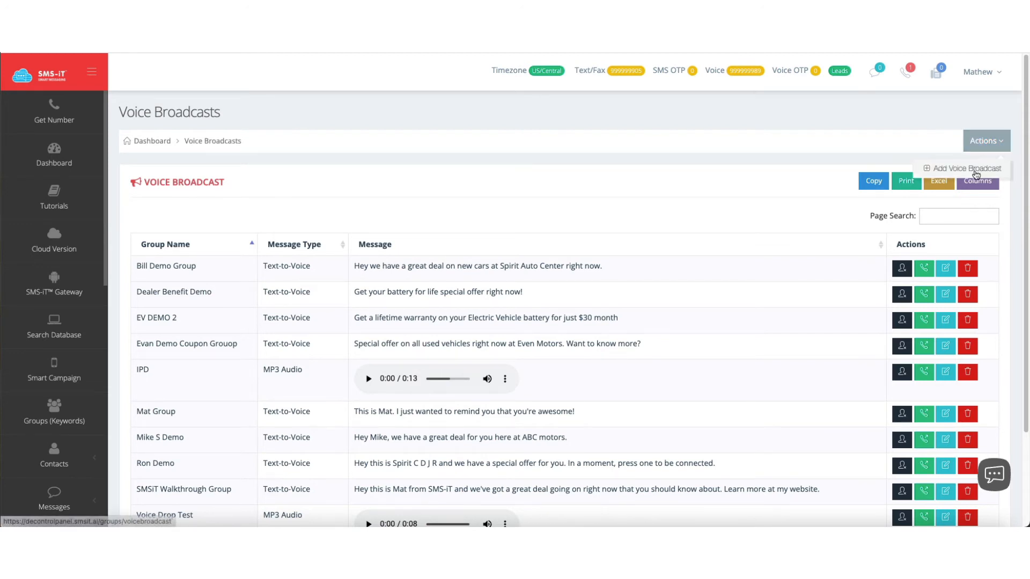
click(976, 174)
click(173, 279)
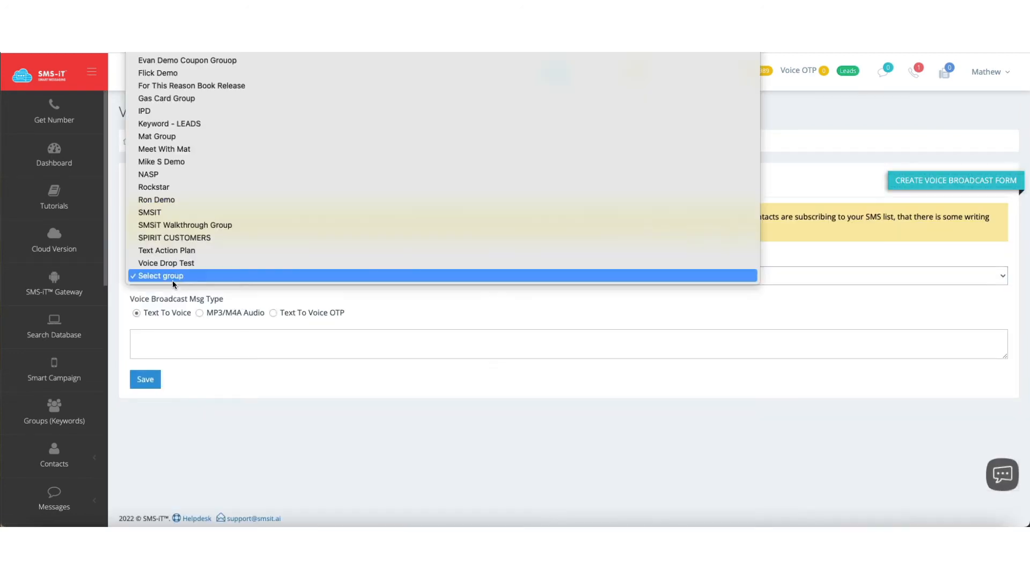
click(182, 212)
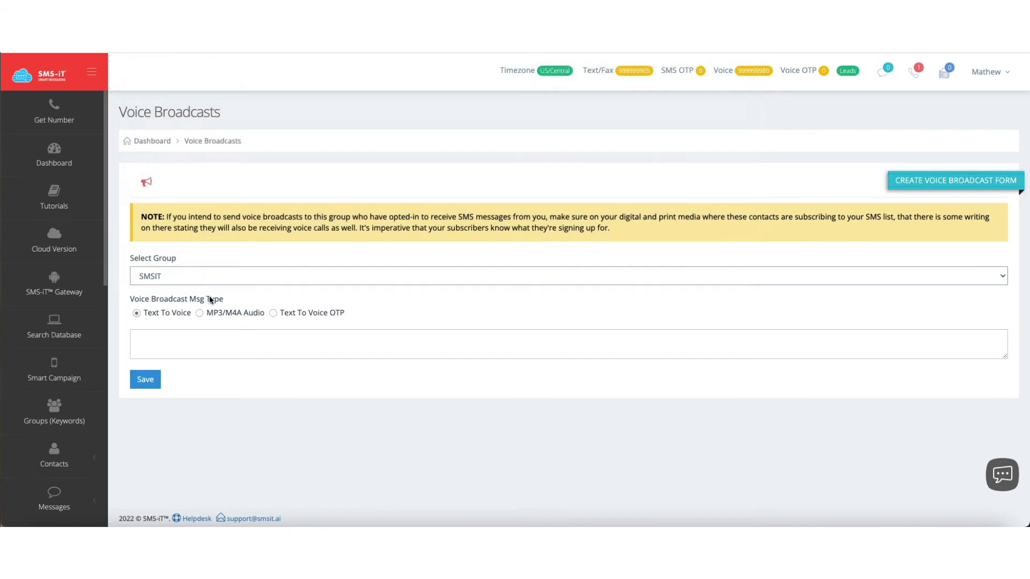
click(199, 314)
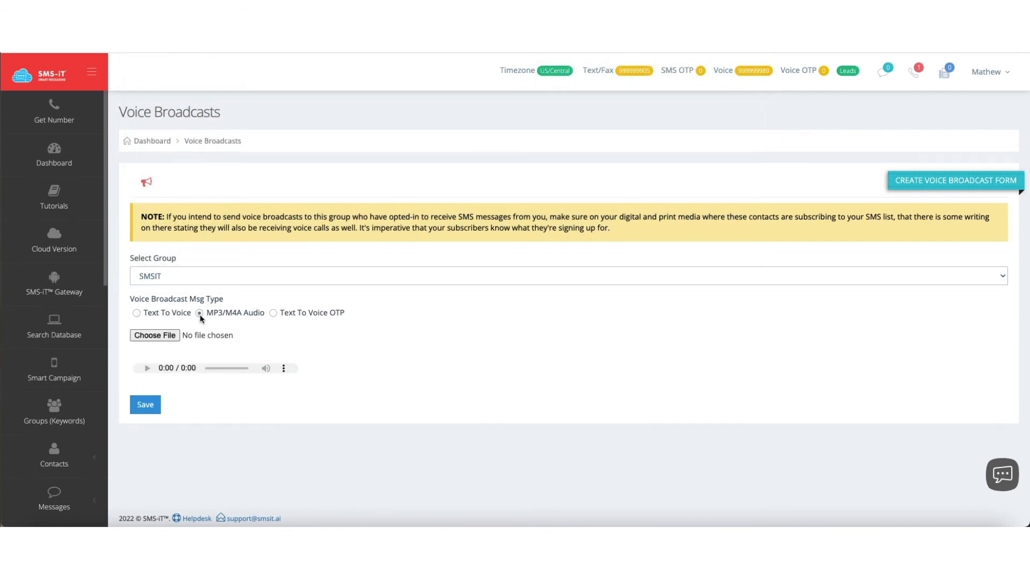
Attach Rockstar Free Month Voice Drop.mp3 from the Music folder as the audio message and save the broadcast.
click(161, 336)
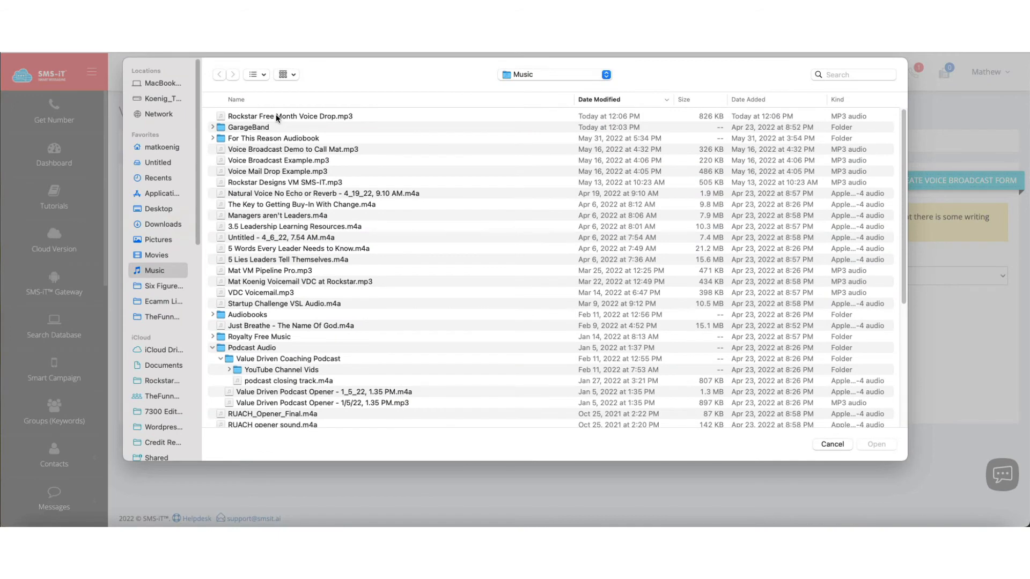
click(275, 114)
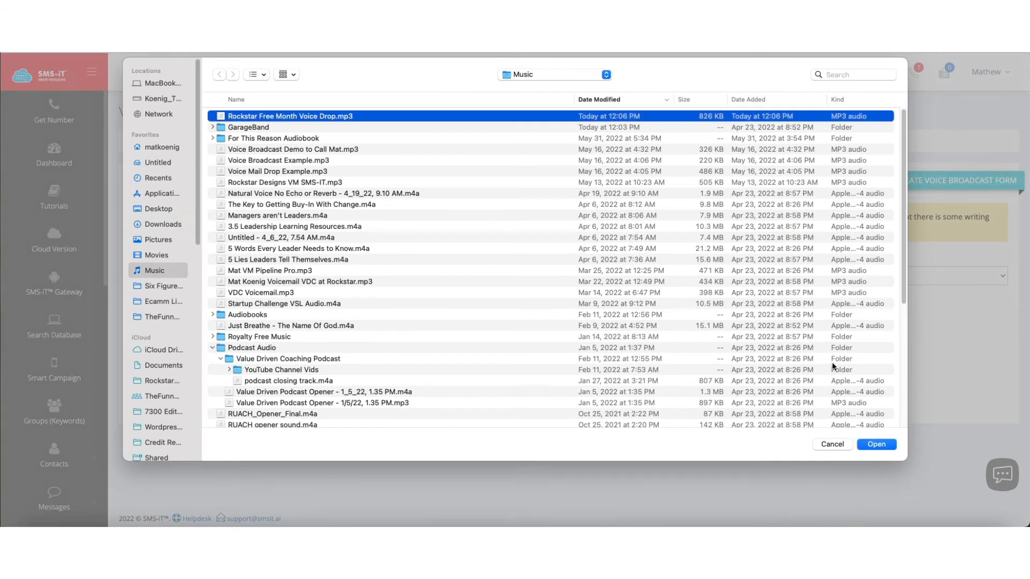
click(876, 444)
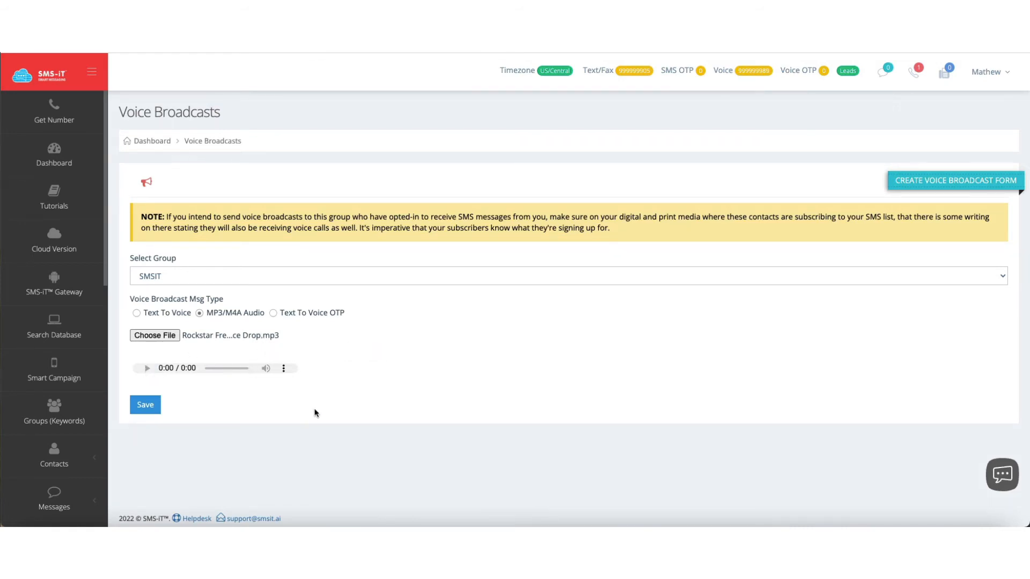
click(145, 406)
scroll(604, 304, down, 2)
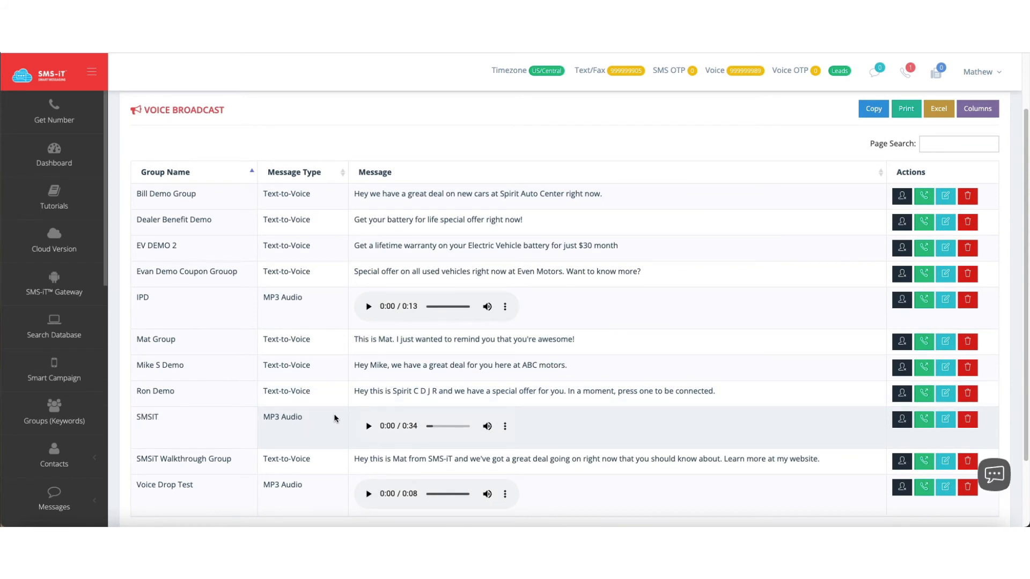
Preview the SMSIT group's audio and set its broadcast to English, United States with a throttle of 1 call every 6 seconds per long code.
click(368, 427)
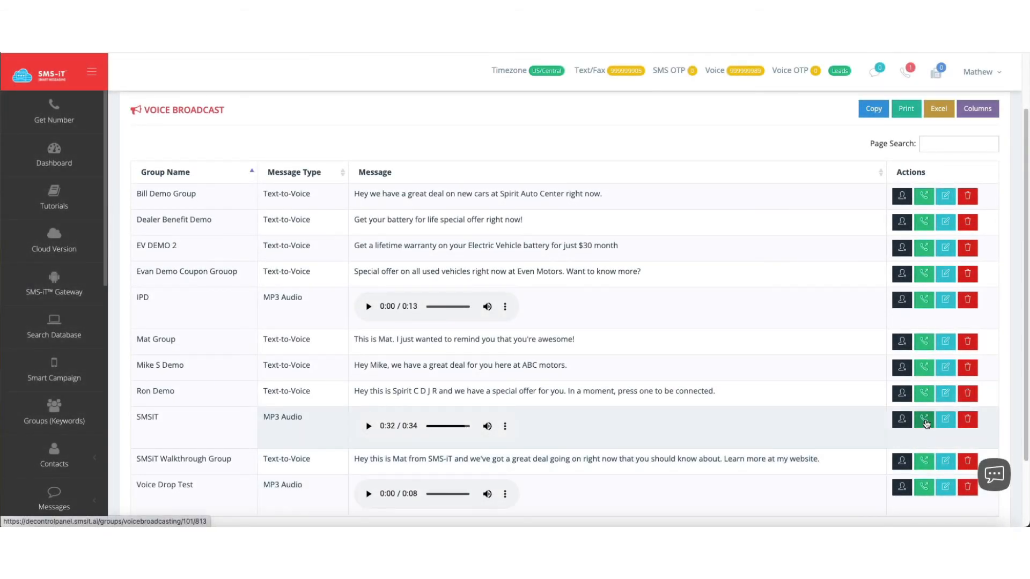
click(925, 422)
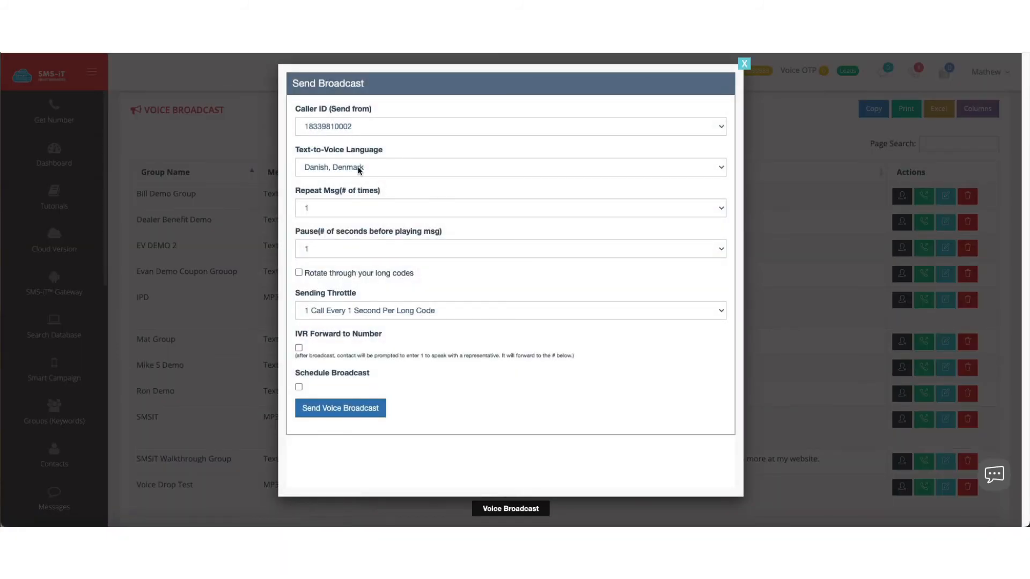
click(357, 168)
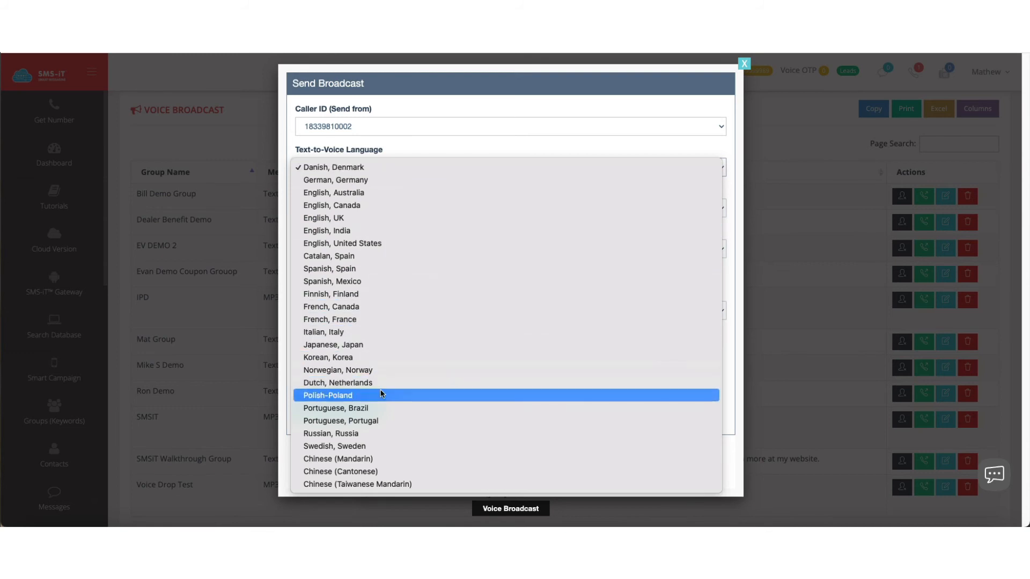
click(362, 243)
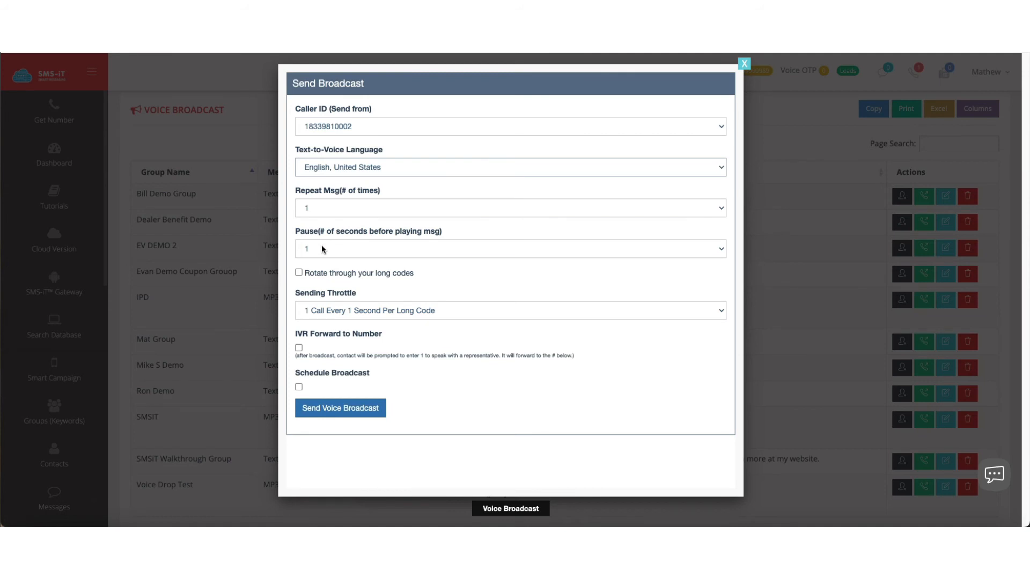
click(352, 314)
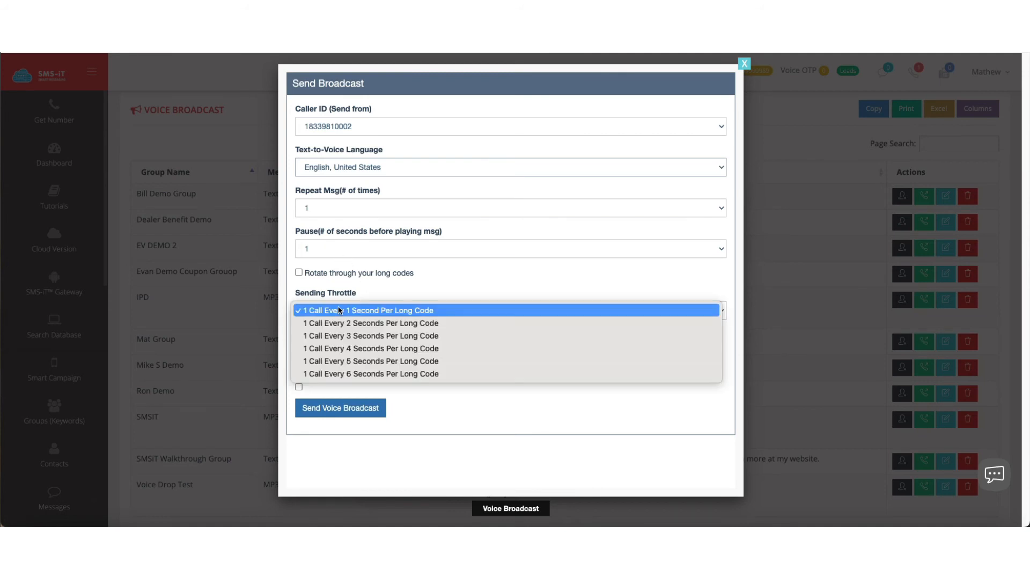
click(361, 373)
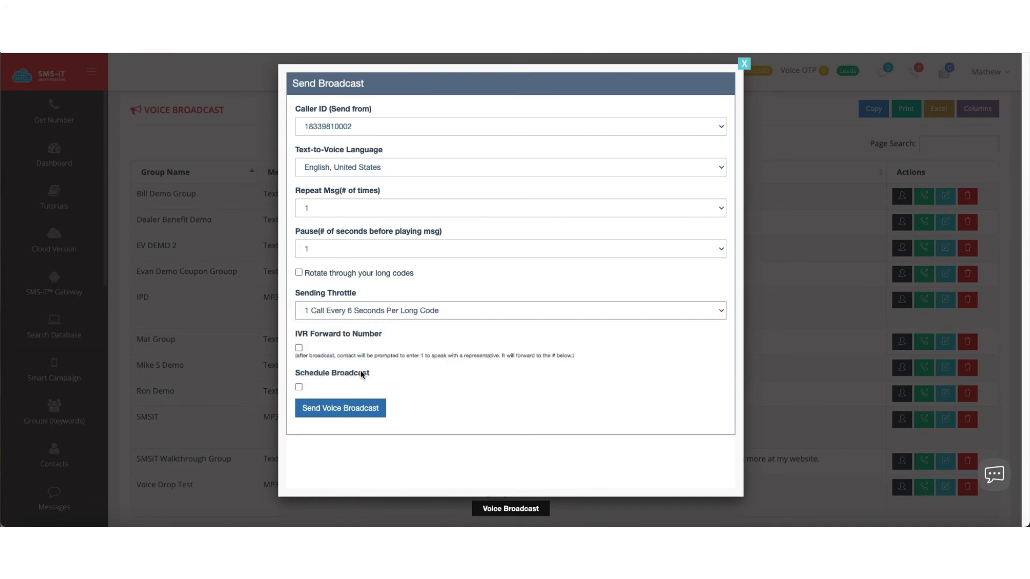
Enable IVR forwarding for the SMSIT broadcast and enter the forwarding phone number with its country code.
click(299, 347)
click(320, 392)
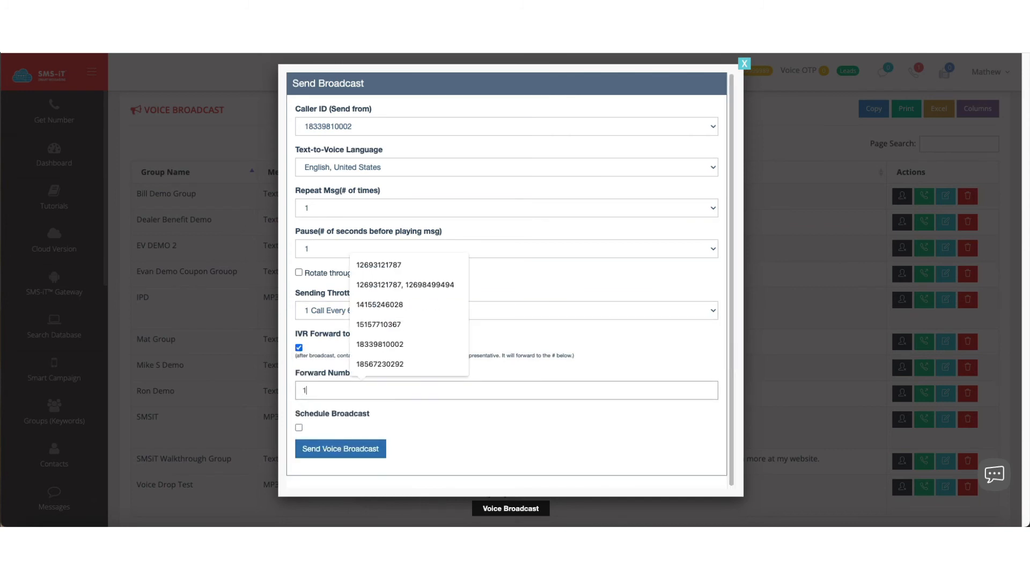
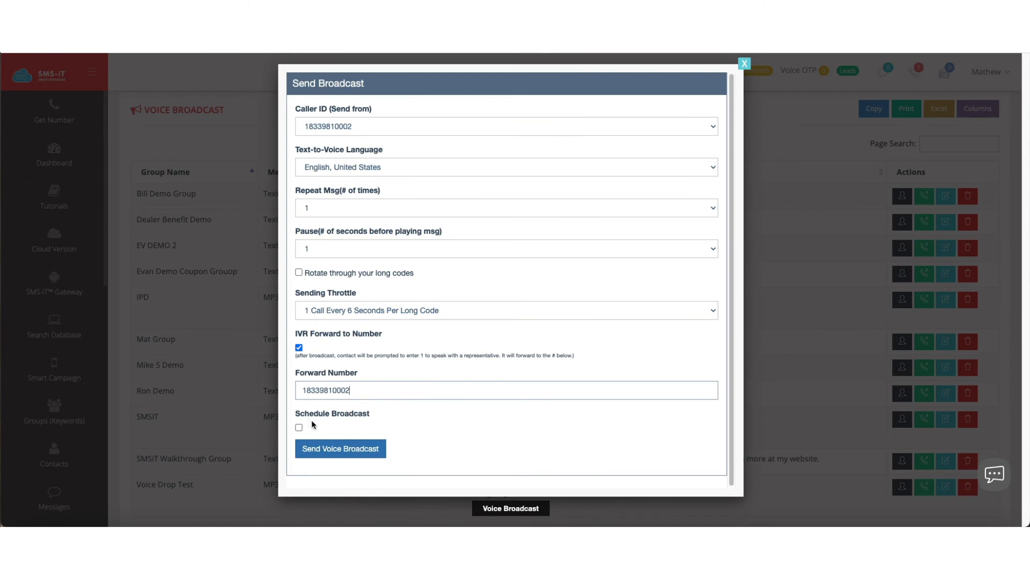
click(299, 427)
click(376, 463)
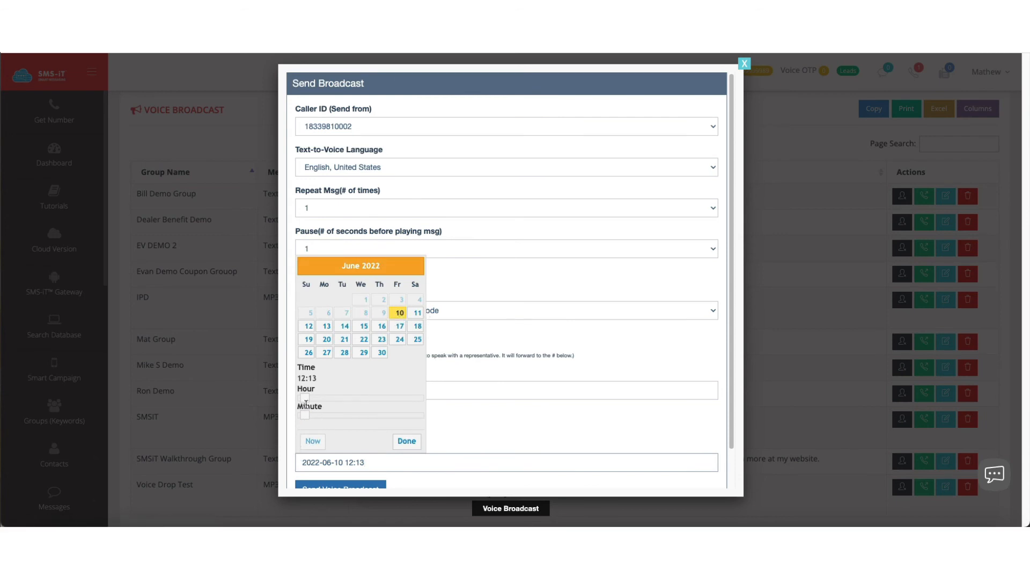
drag(306, 400, 263, 417)
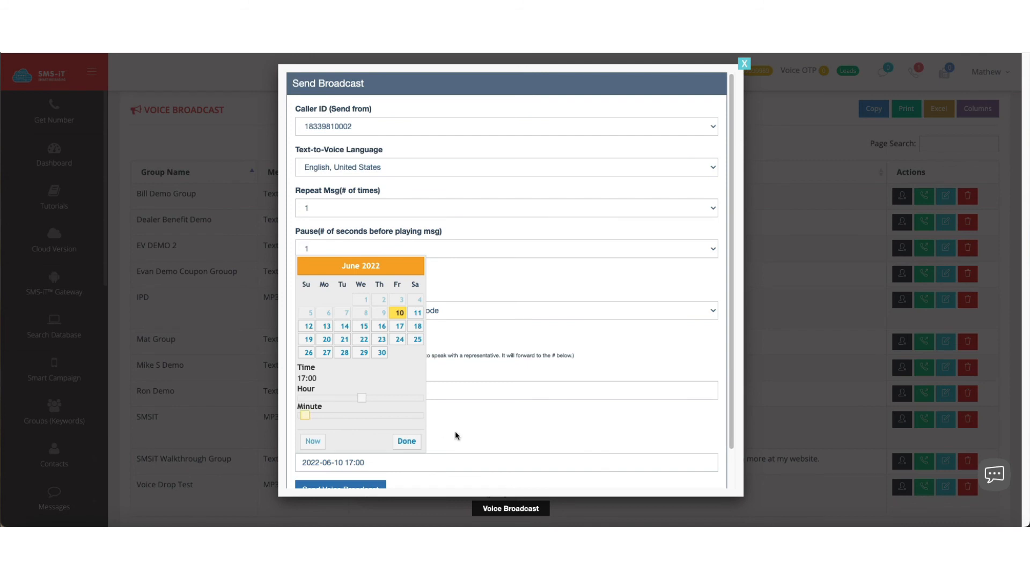
click(407, 441)
scroll(409, 440, down, 2)
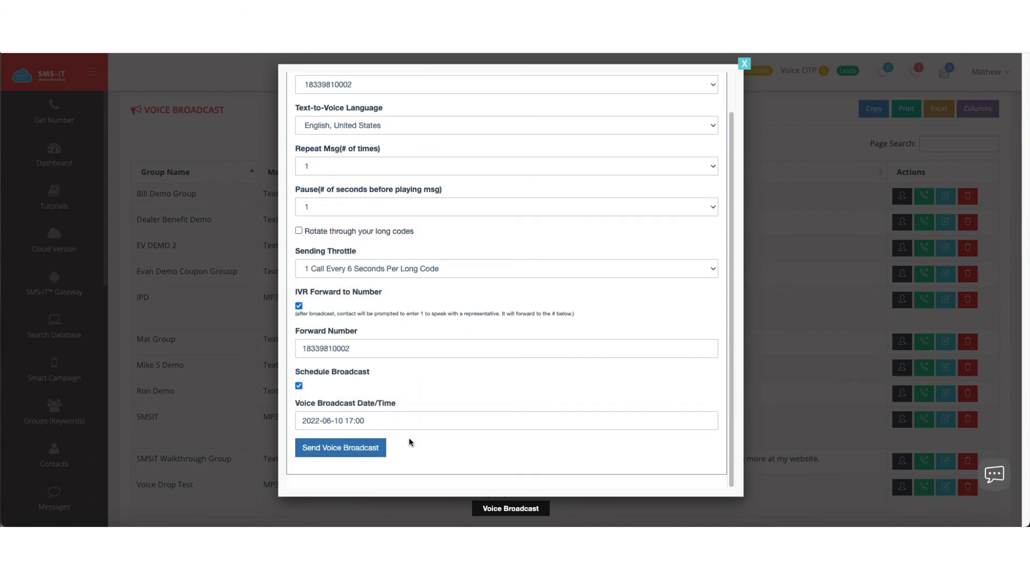
click(351, 454)
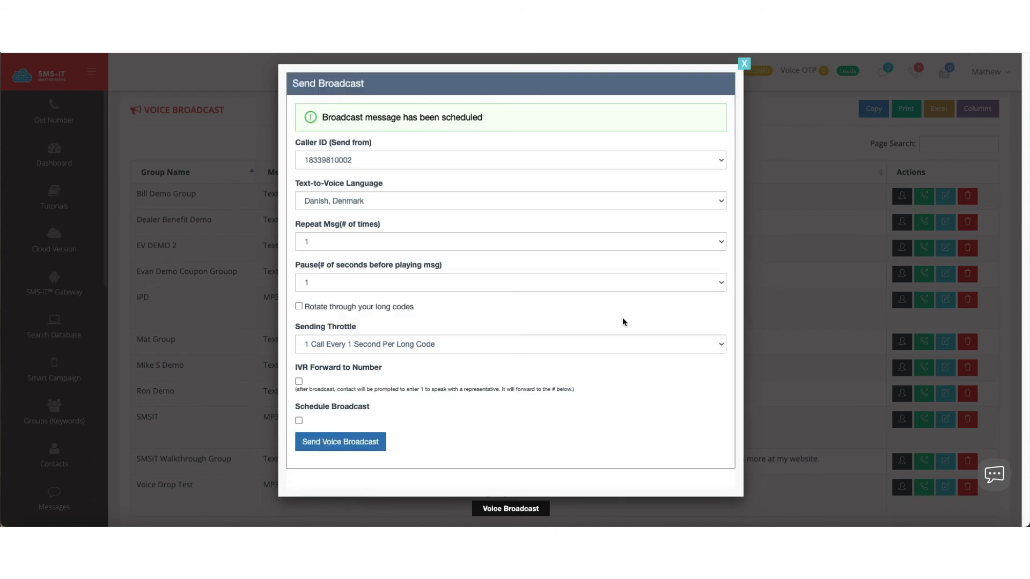
click(743, 64)
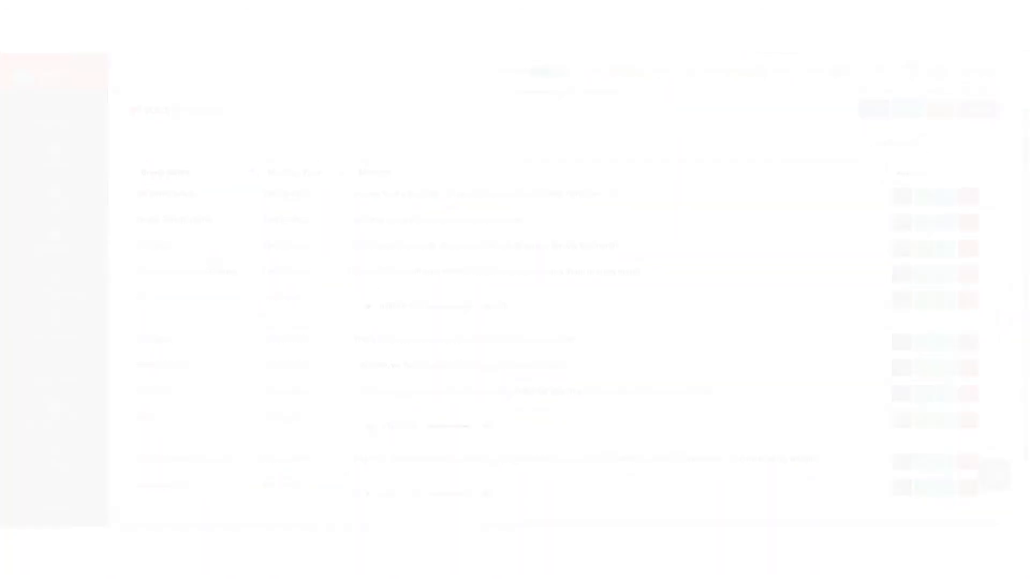
Create and save a voice broadcast for the Rockstar group with Text To Voice OTP as the message type, keeping the %%OTP%% message.
click(966, 168)
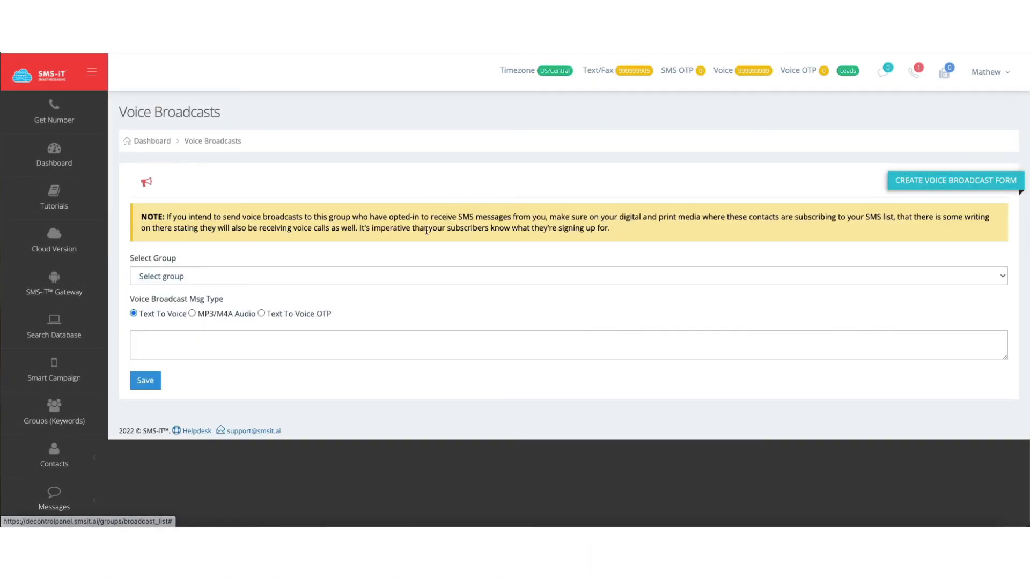
click(274, 314)
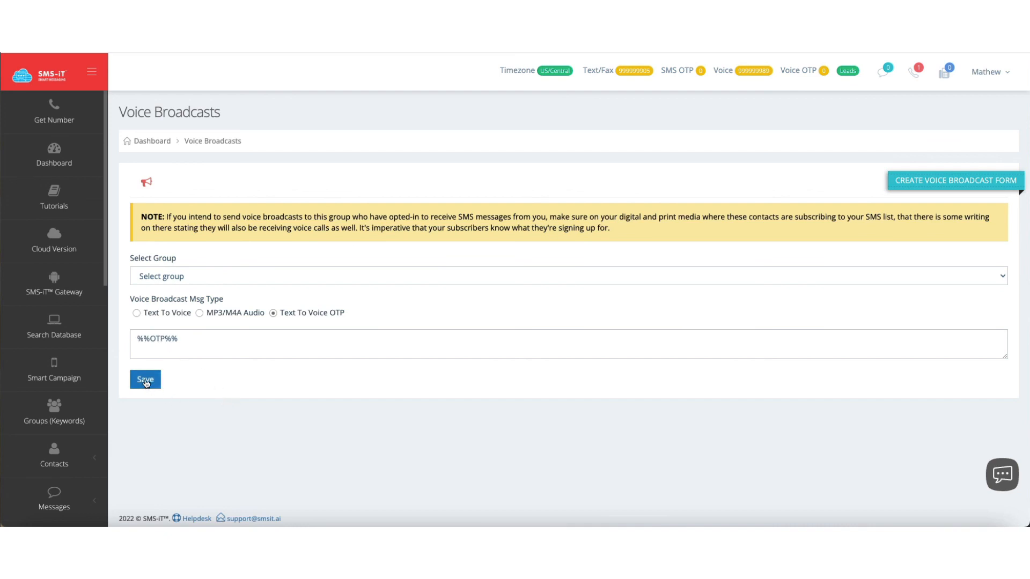
click(153, 275)
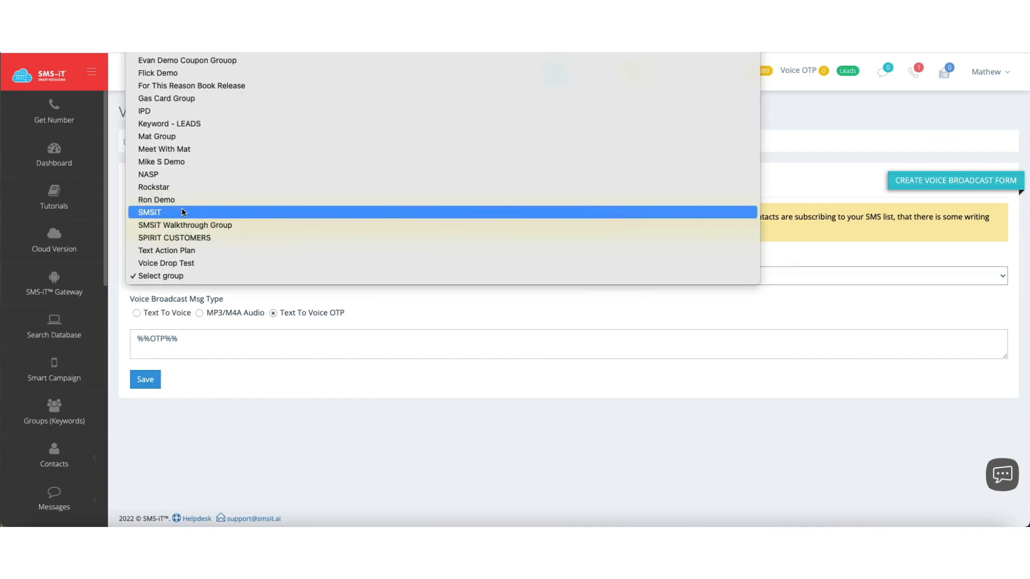
click(180, 189)
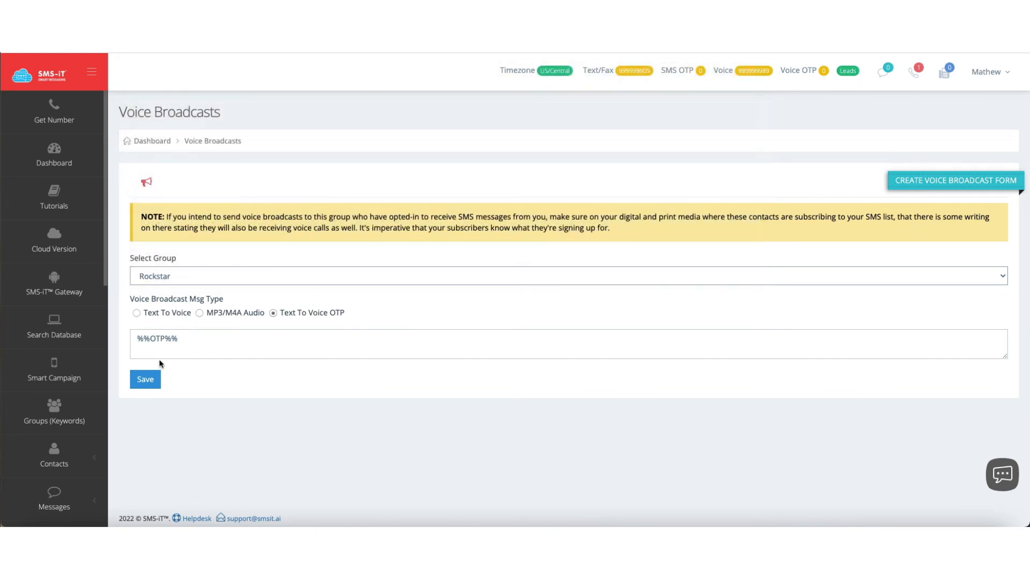
click(145, 379)
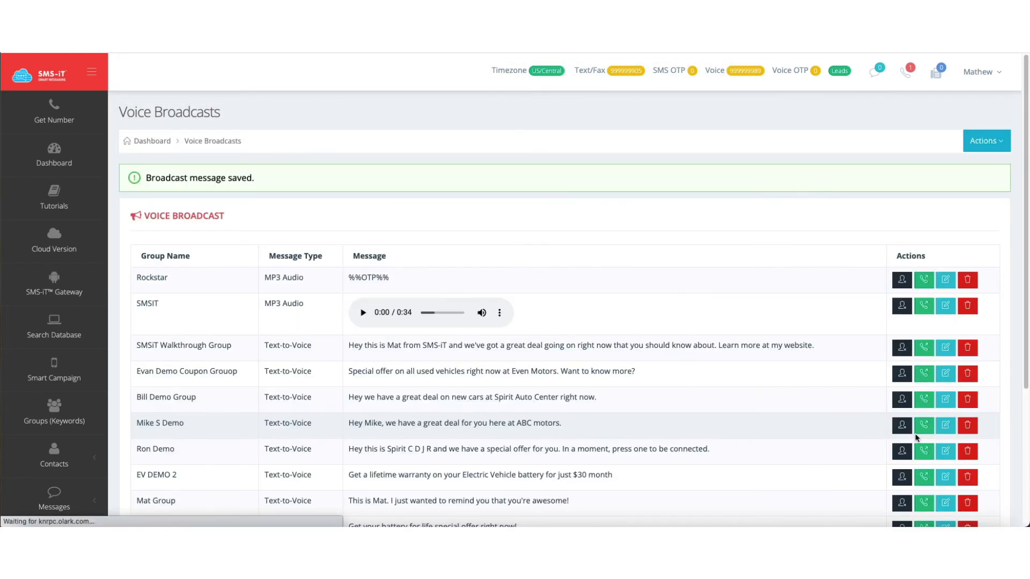
Review the send settings of the Rockstar voice broadcast and close them without sending.
scroll(417, 340, down, 3)
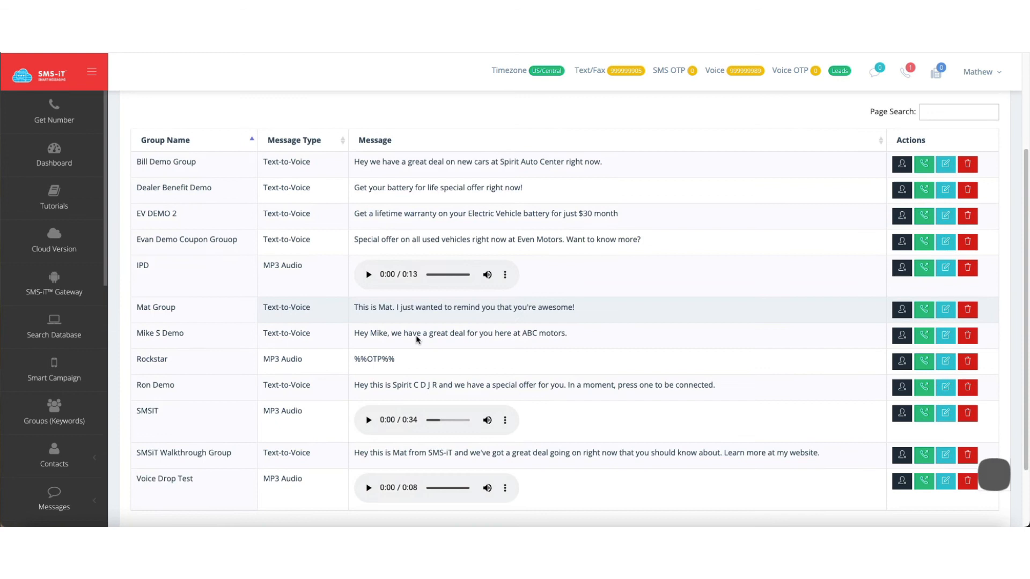
click(924, 363)
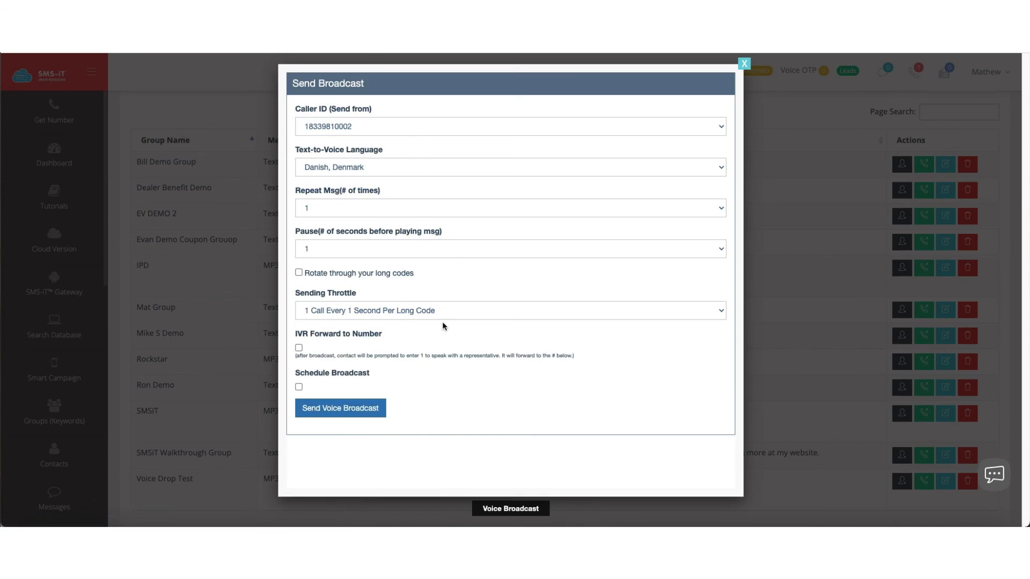
click(745, 64)
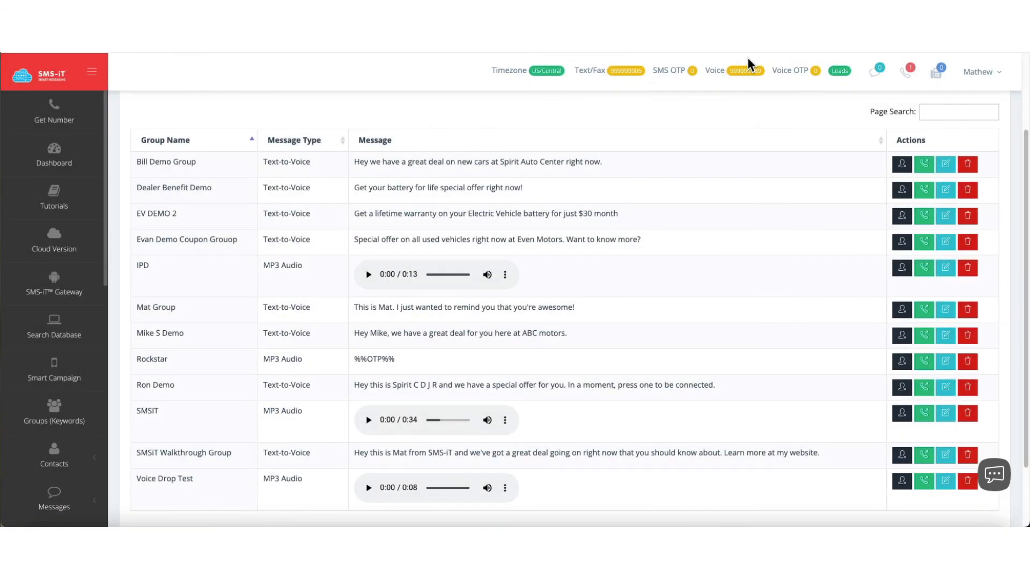